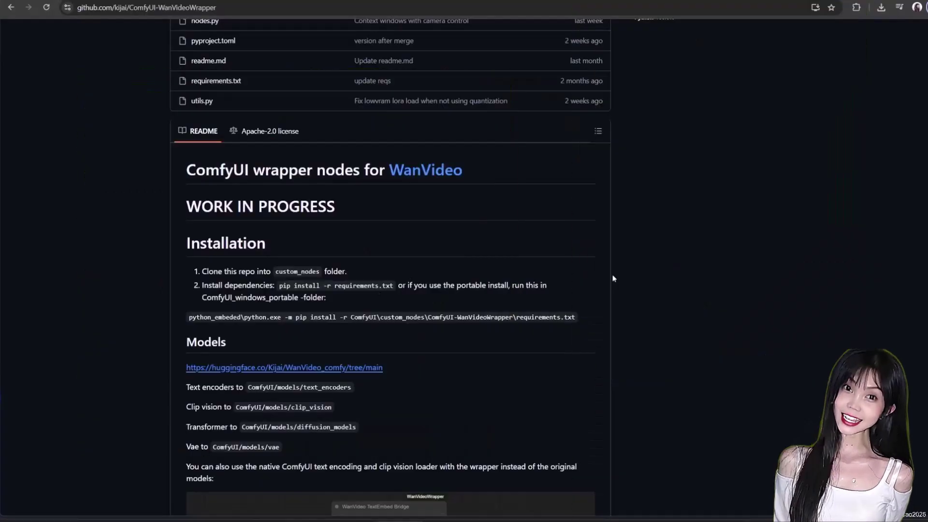
Step: Copy the ComfyUI-WanVideoWrapper HTTPS clone URL from the repository's Code menu
scroll(613, 279, "up", 10)
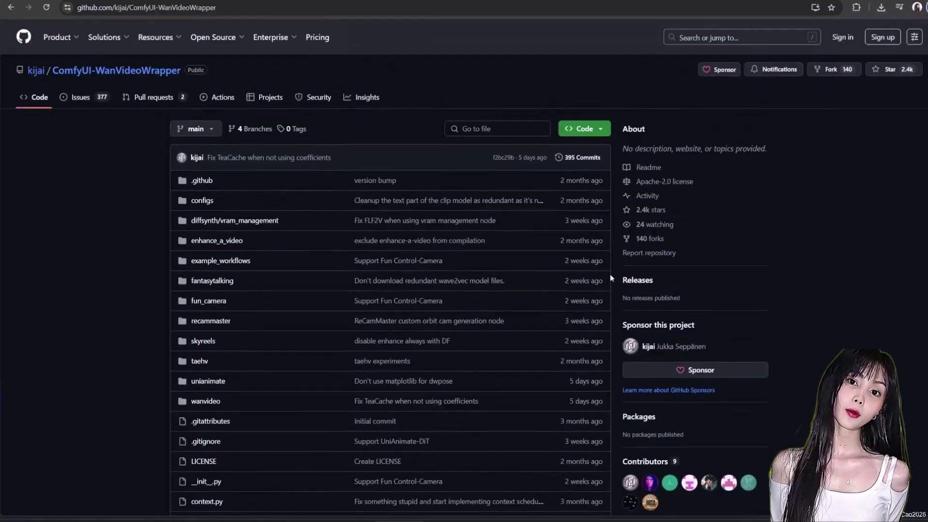
left_click(593, 130)
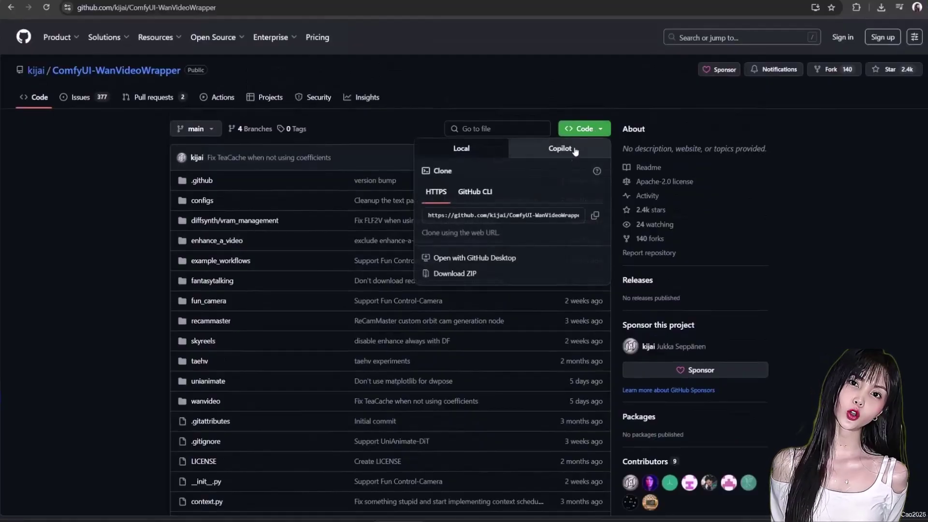
left_click(82, 310)
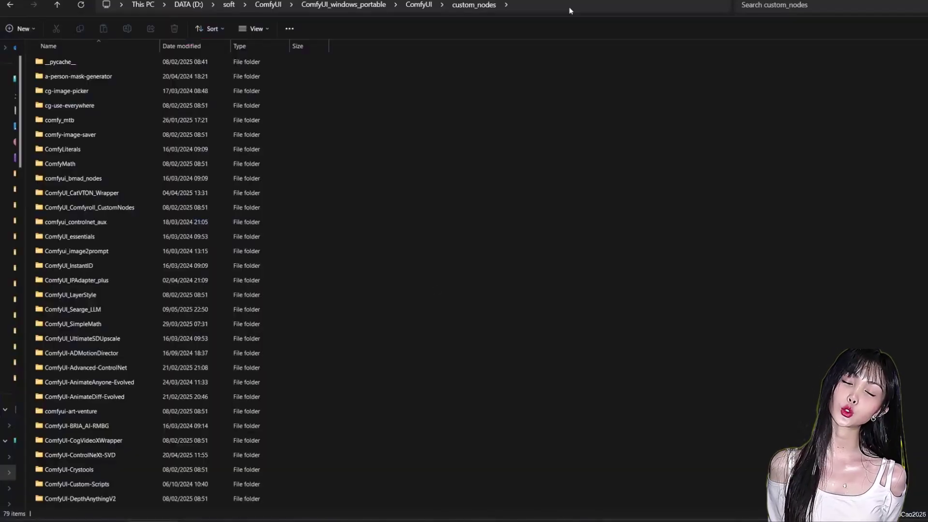
Step: Open a command prompt in custom_nodes and git clone the ComfyUI-WanVideoWrapper repository
left_click(569, 7)
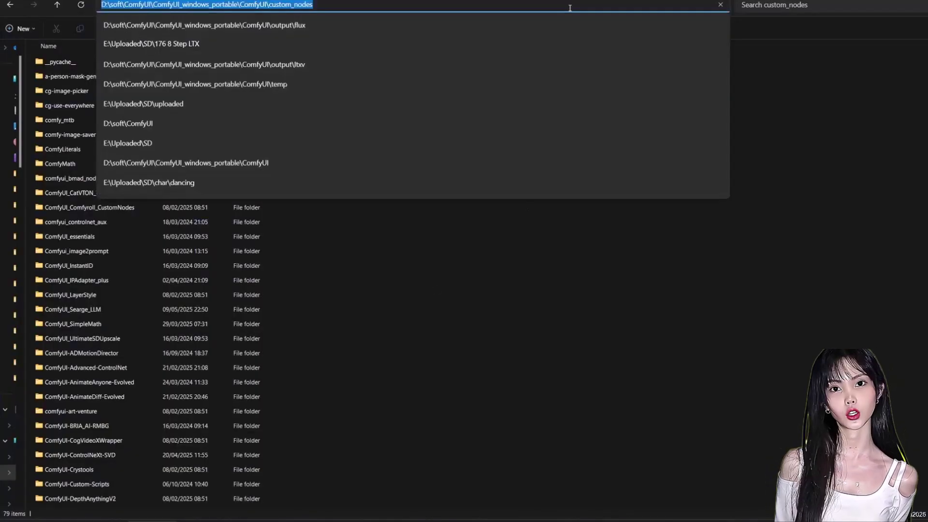
type("cmd")
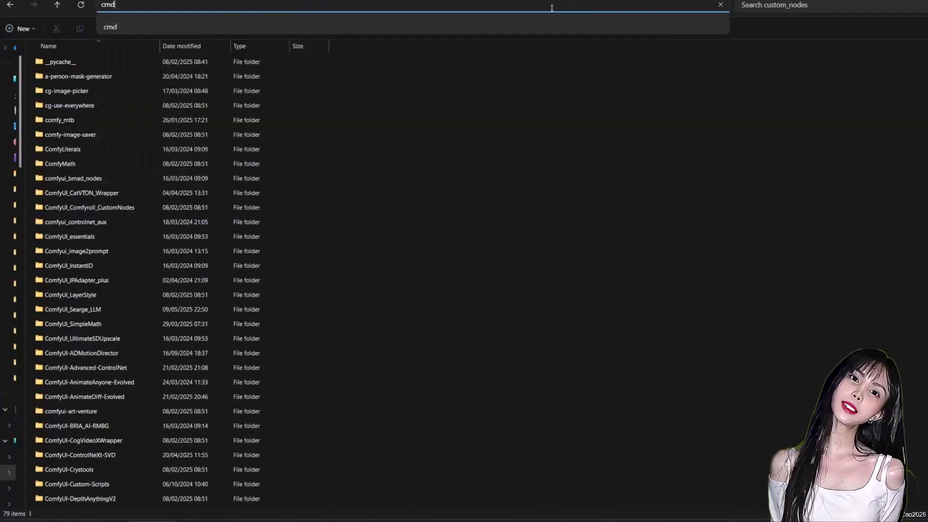
key("Return")
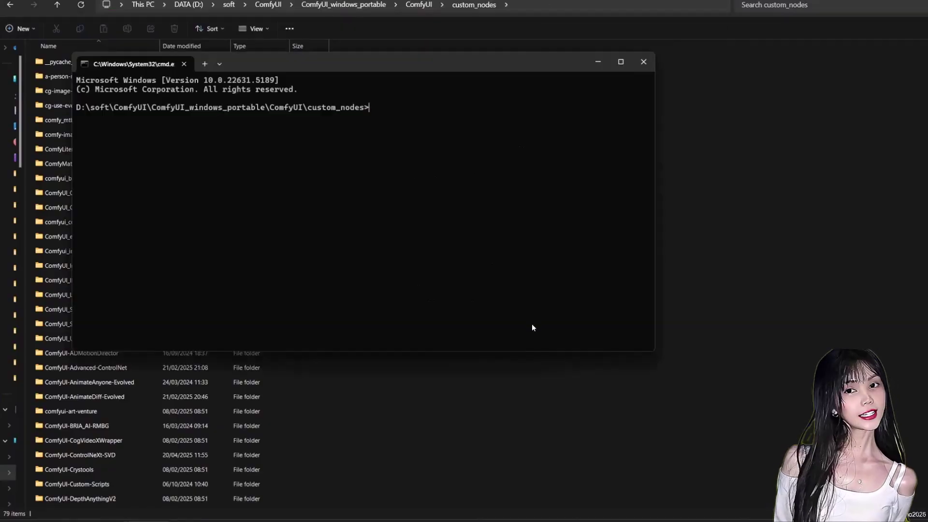
type("git clone https://github.com/kijai/ComfyUI-WanVideoWrapper.git")
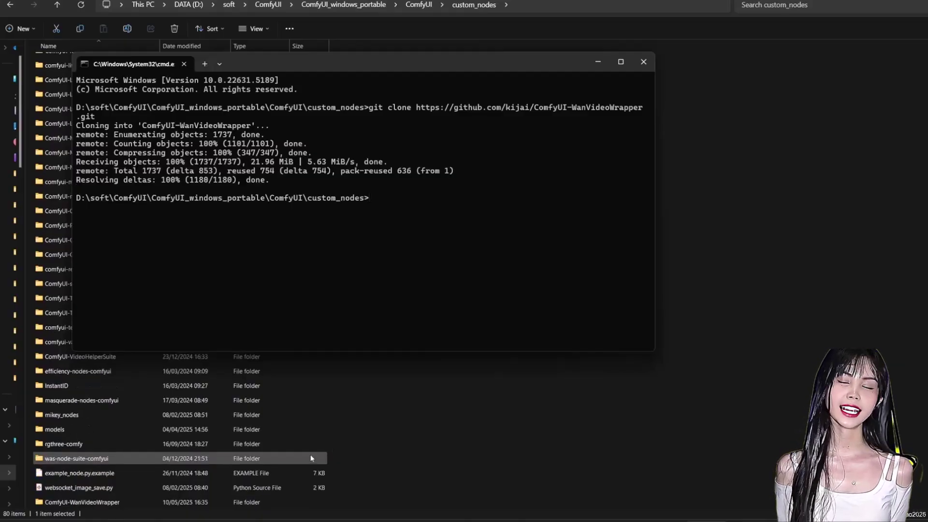
Step: Open the newly cloned ComfyUI-WanVideoWrapper folder to check its files
scroll(205, 501, "down", 3)
left_click(205, 502)
double_click(204, 502)
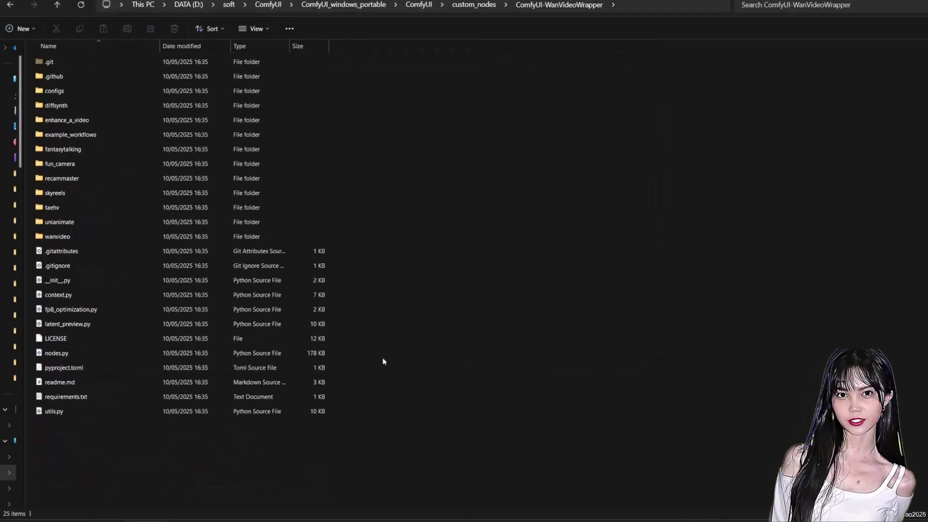
left_click(135, 325)
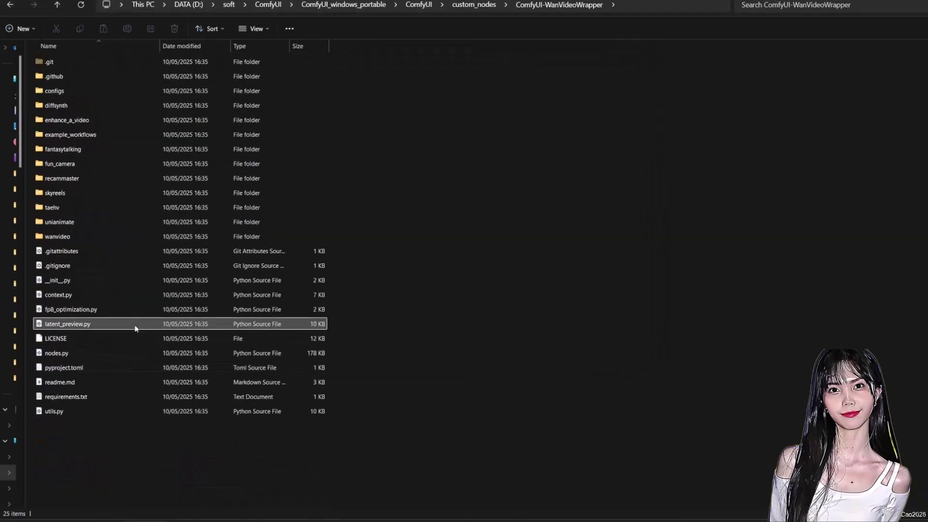
Step: Copy the README's python_embeded pip command, cd up to ComfyUI_windows_portable, and run it
left_click(121, 382)
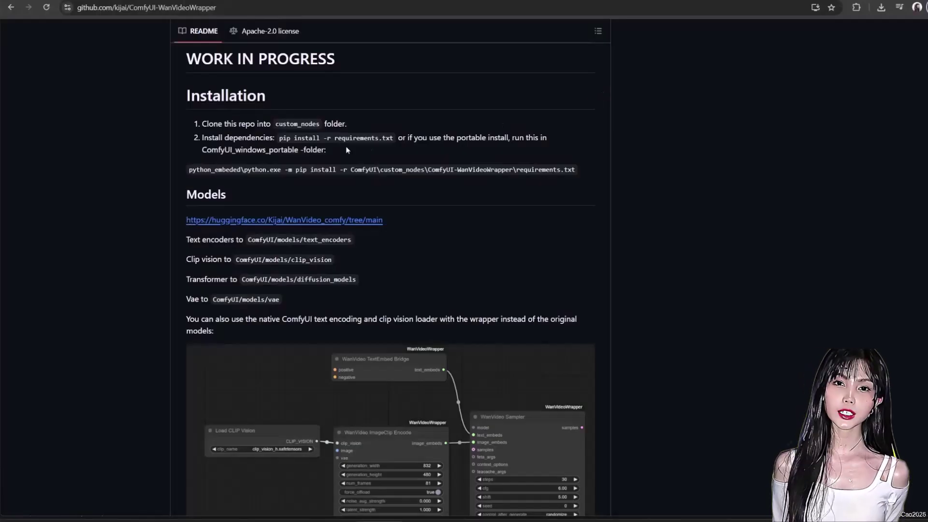
left_click_drag(189, 170, 579, 174)
key("ctrl+c")
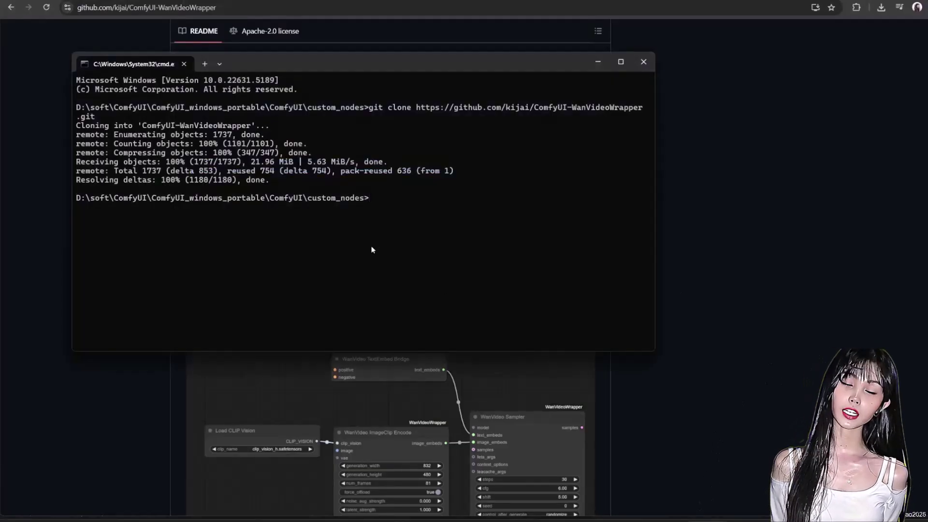
type("cd..")
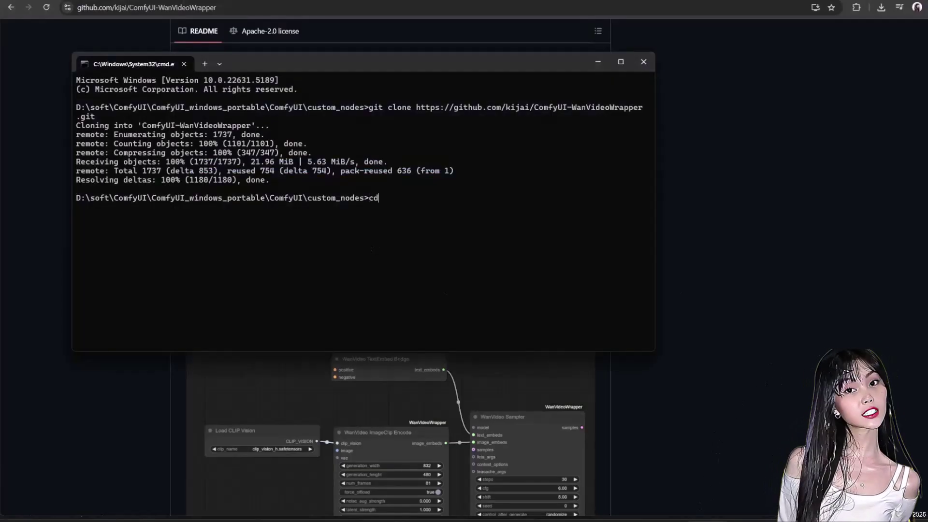
key("Return")
type("cd")
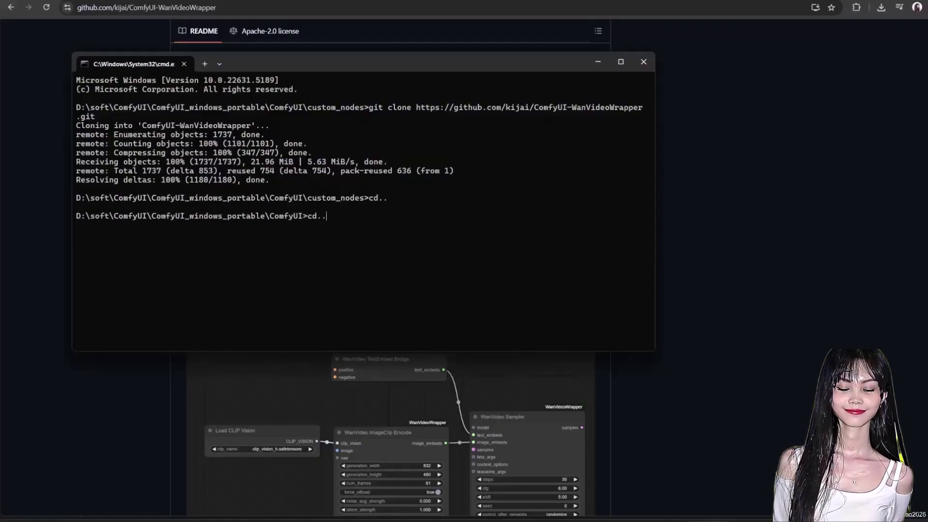
type("..")
key("Return")
type("c")
key("BackSpace")
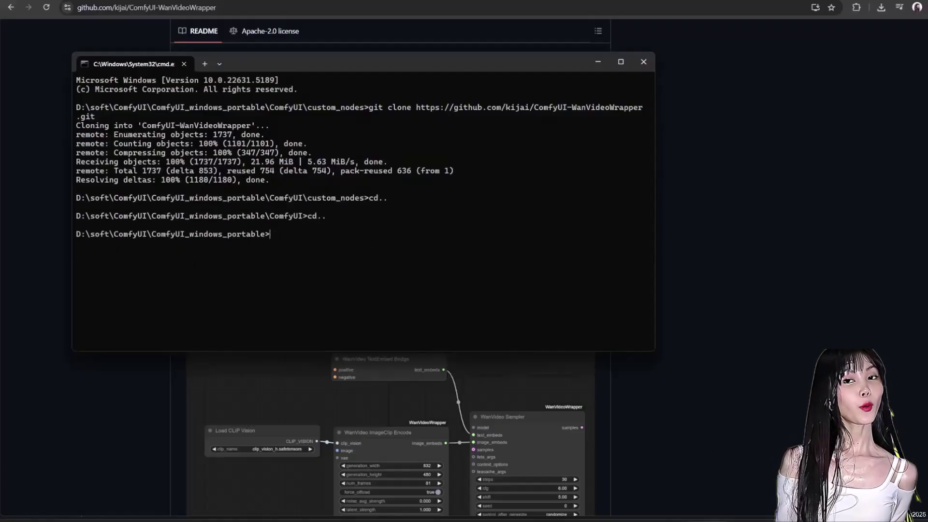
key("ctrl+v")
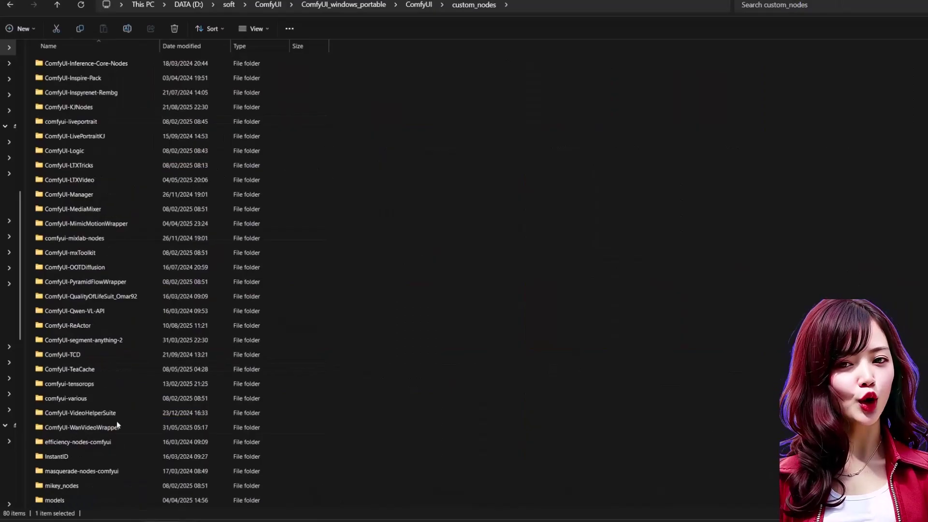
Step: Run git pull in the ComfyUI-WanVideoWrapper folder to fetch the latest version
double_click(118, 425)
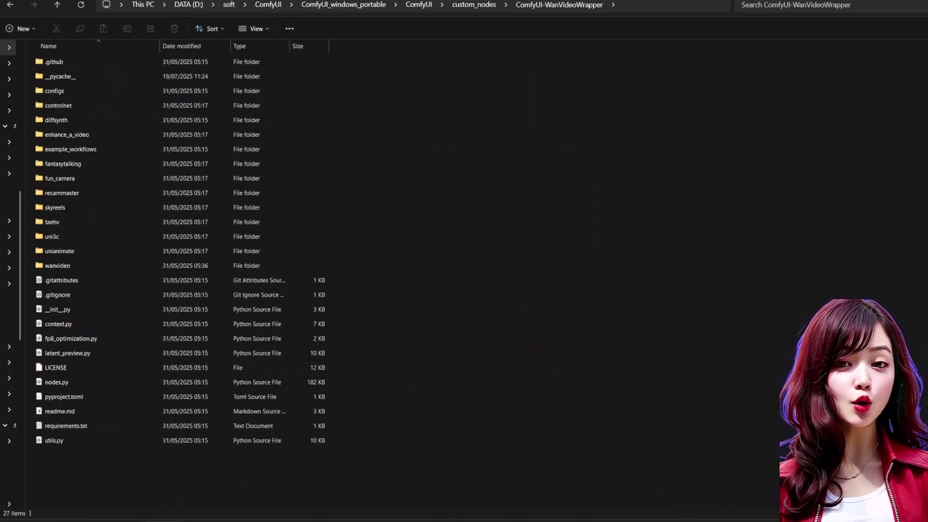
left_click(685, 4)
type("cmd")
key("Return")
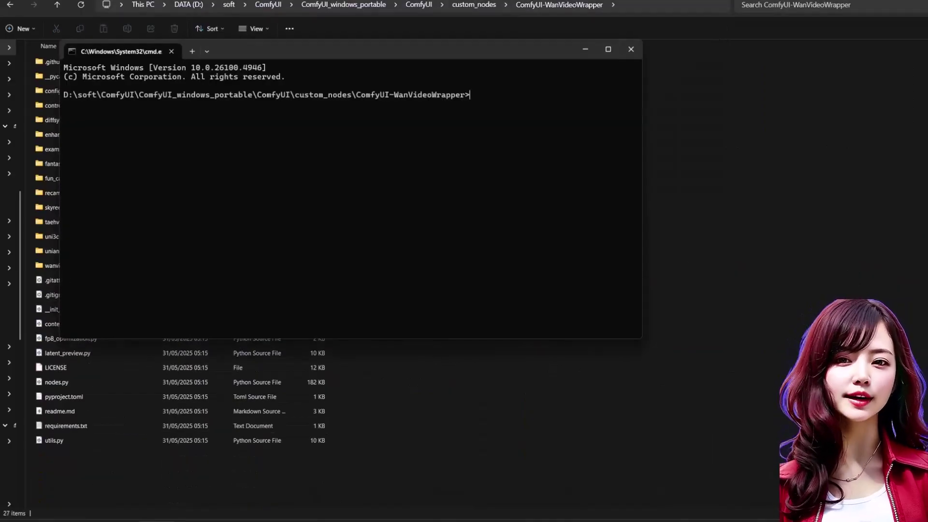
type("git pull")
key("Return")
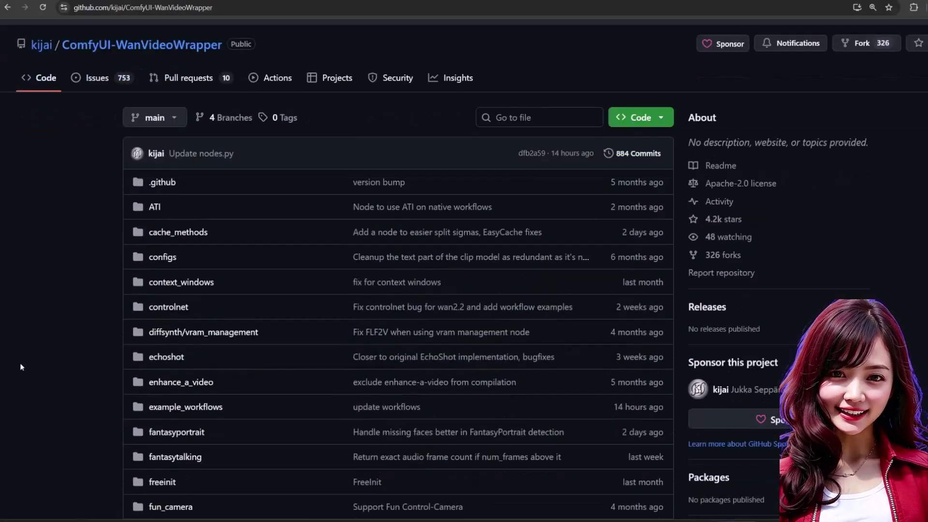
Step: Copy the portable pip command from the README, move up to the portable folder, and rerun it
scroll(20, 363, "down", 15)
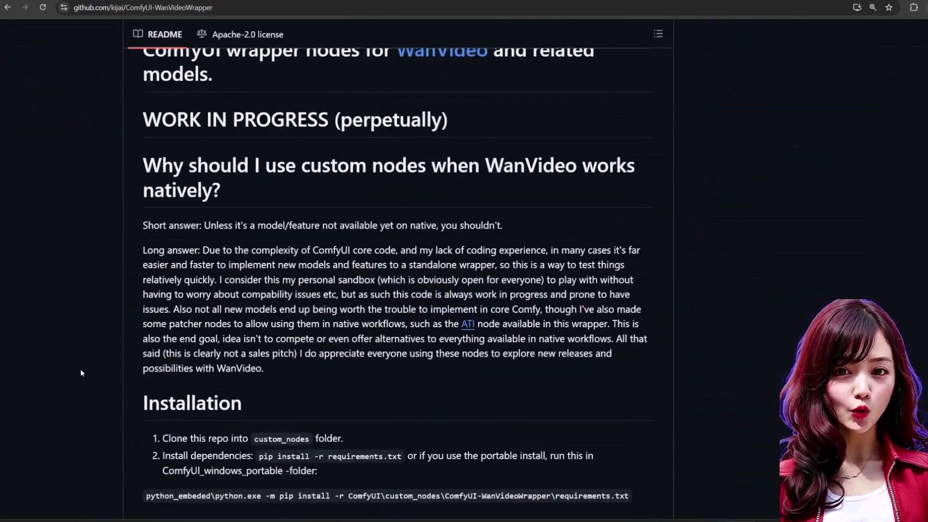
left_click_drag(160, 250, 495, 260)
key("ctrl+c")
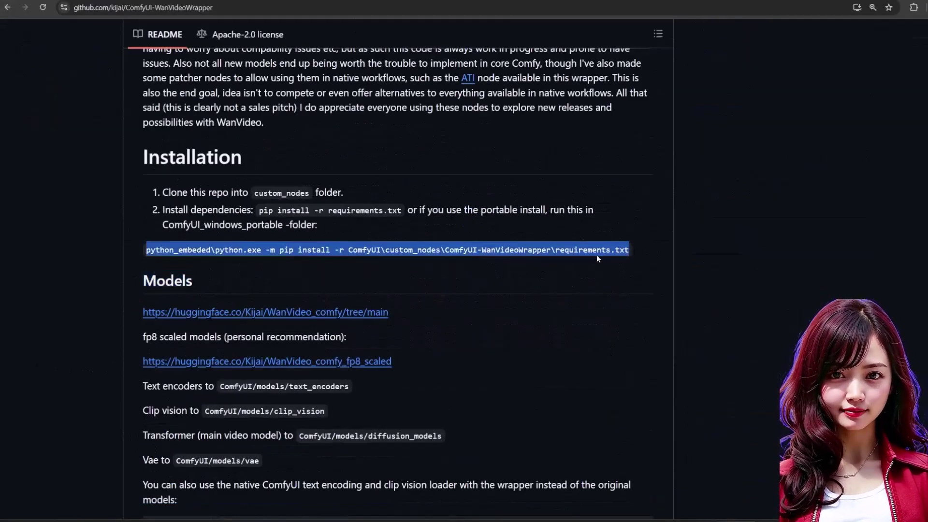
left_click(761, 456)
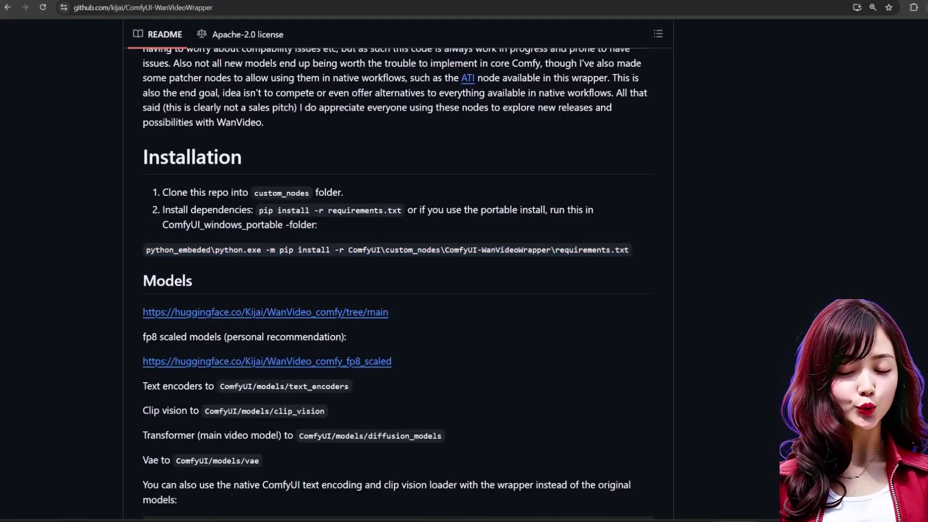
key("alt+Tab")
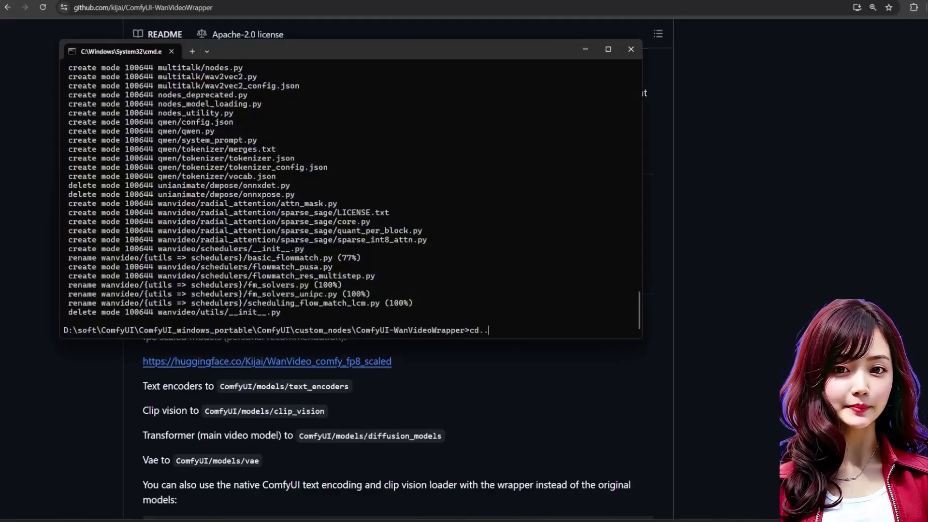
key("Return")
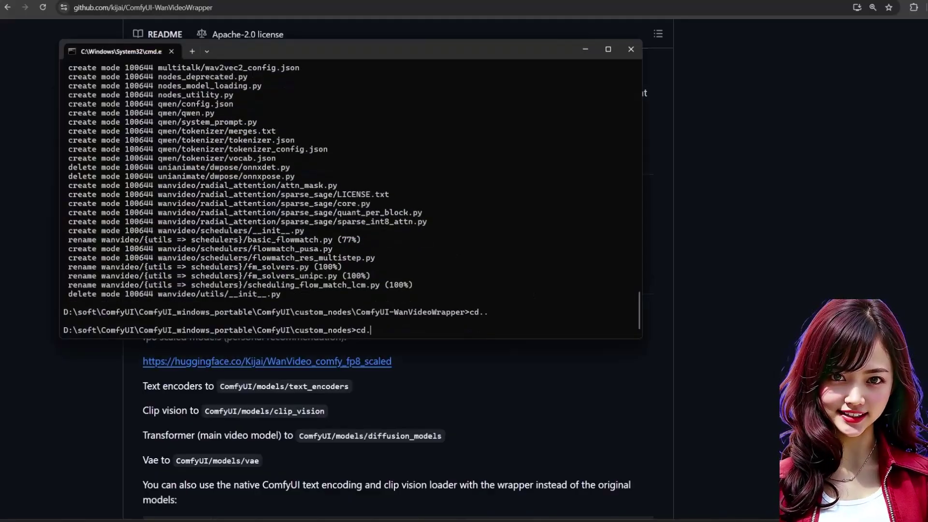
key("Return")
key("Return")
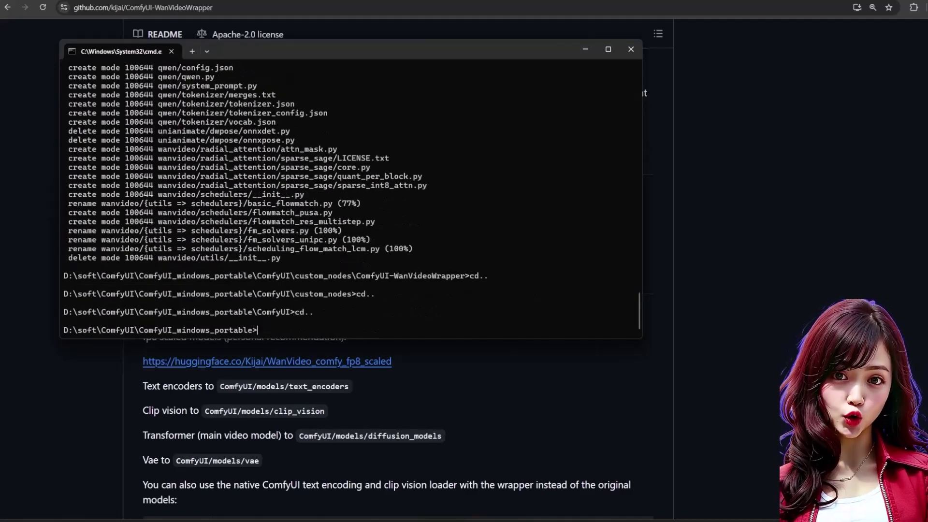
key("ctrl+v")
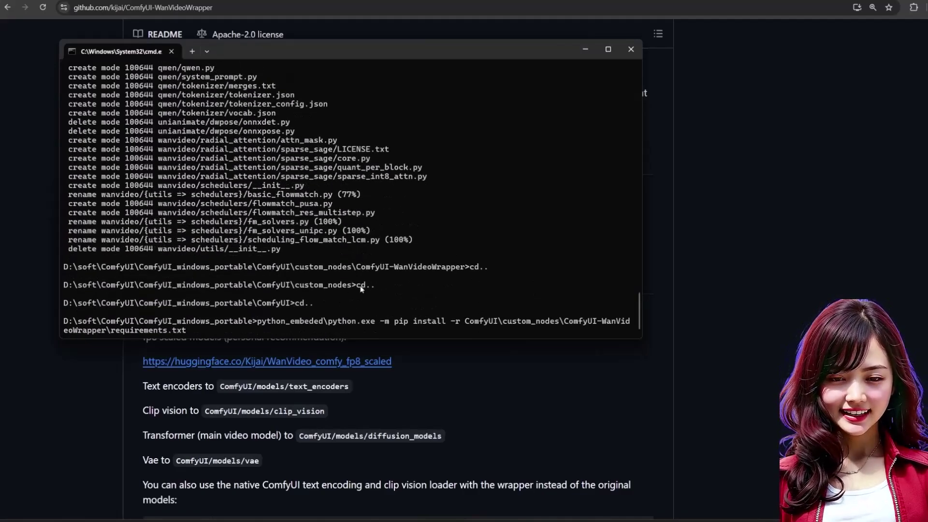
key("Return")
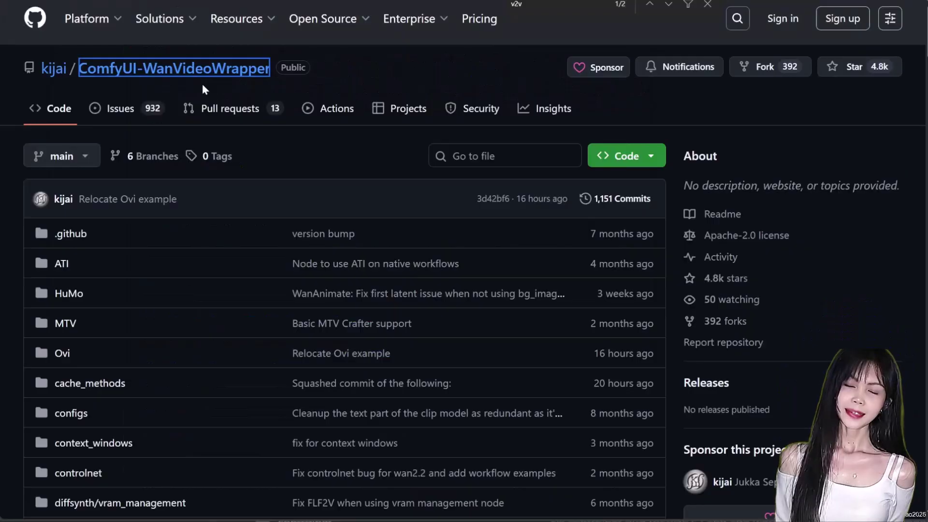
Step: Scroll the wrapper's file list and open the example_workflows folder
scroll(201, 91, "down", 6)
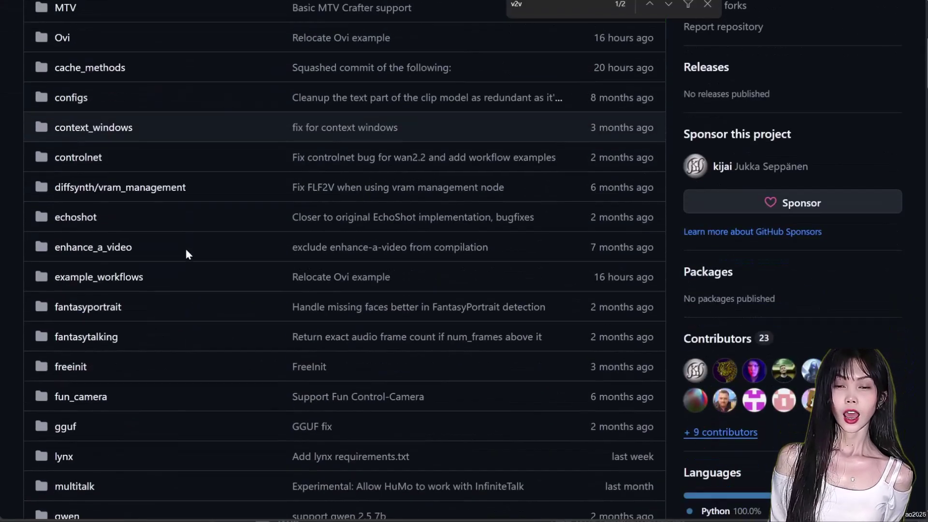
scroll(186, 254, "down", 1)
left_click(132, 242)
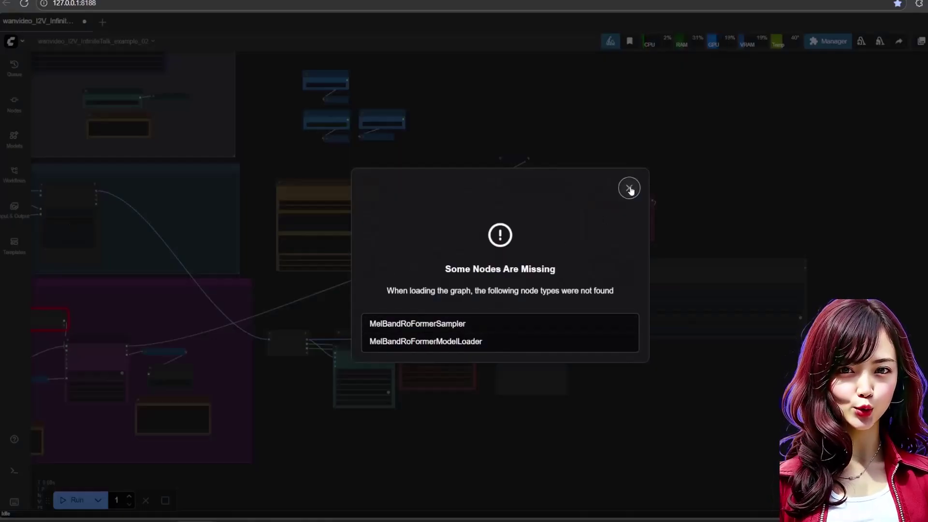
Step: Install ComfyUI-MelBandRoFormer through Manager's Install Missing Custom Nodes, then restart ComfyUI
left_click(629, 189)
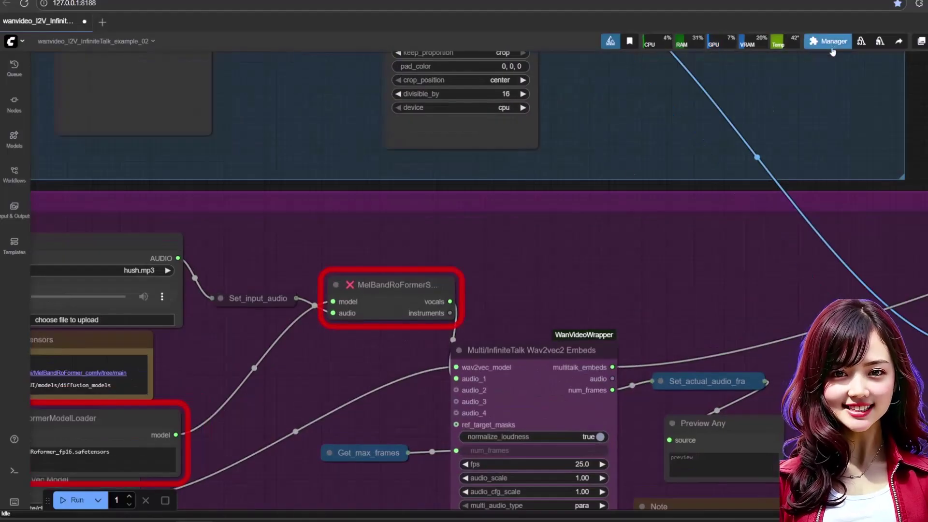
left_click(828, 41)
left_click(501, 194)
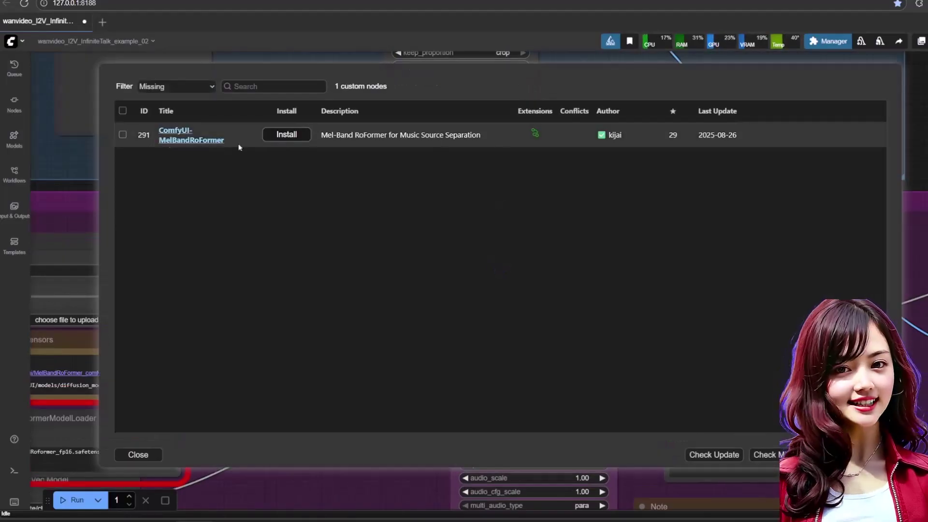
left_click(286, 135)
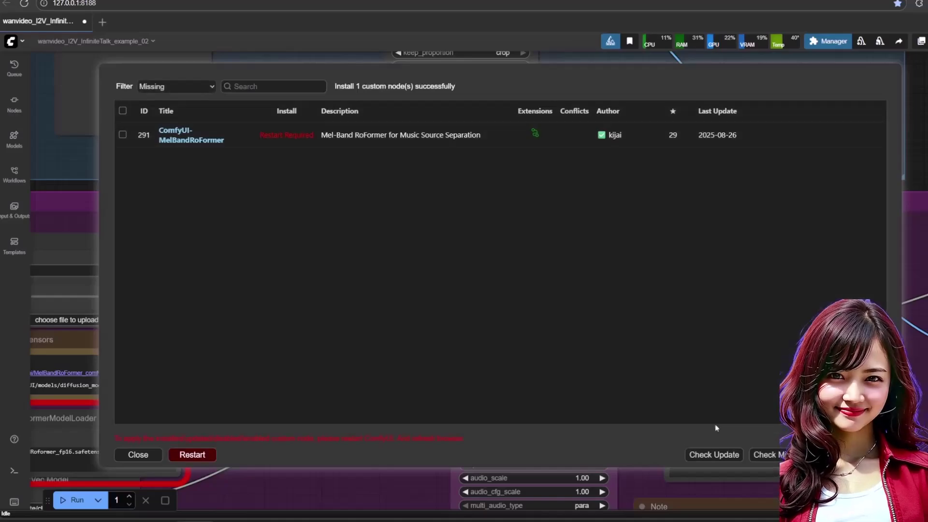
left_click(189, 455)
Step: Confirm the restart, download InfiniteTalk Single fp16, and save MelBandRoformer_fp16 into diffusion_models
left_click(545, 56)
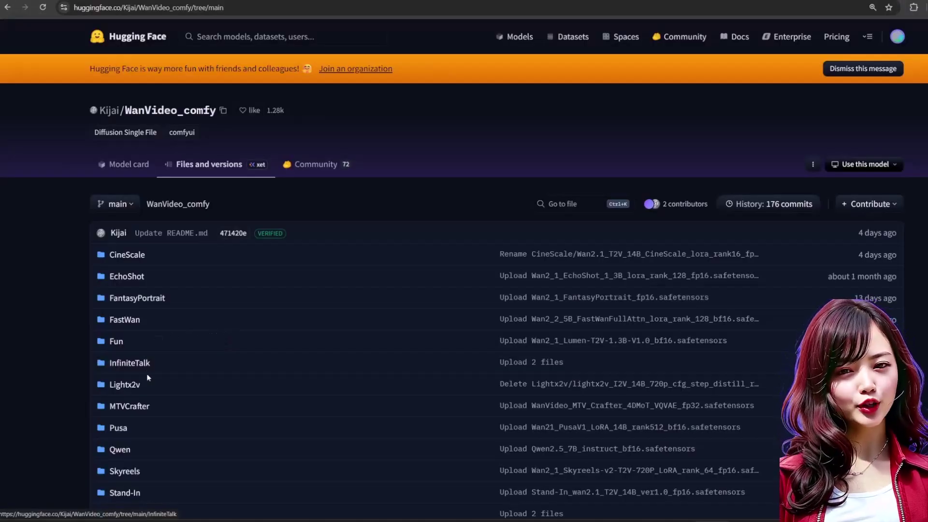
left_click(145, 368)
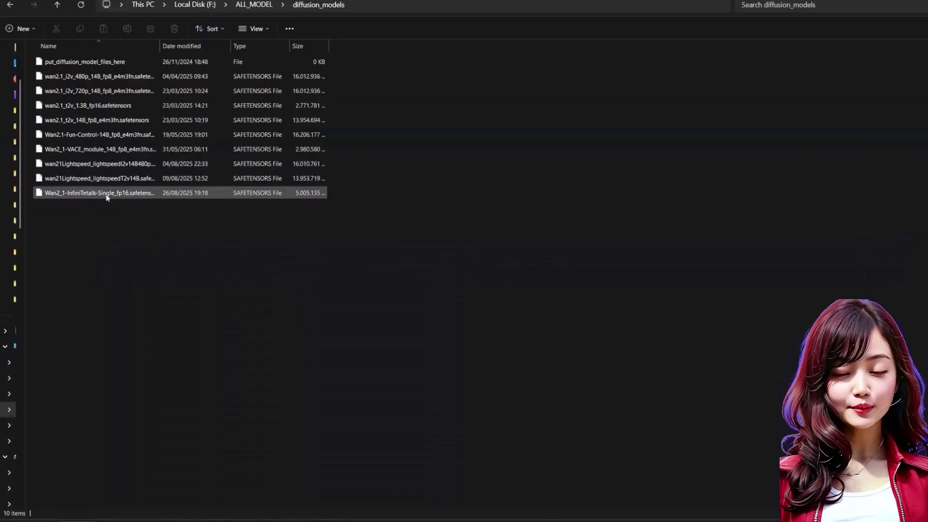
left_click(108, 194)
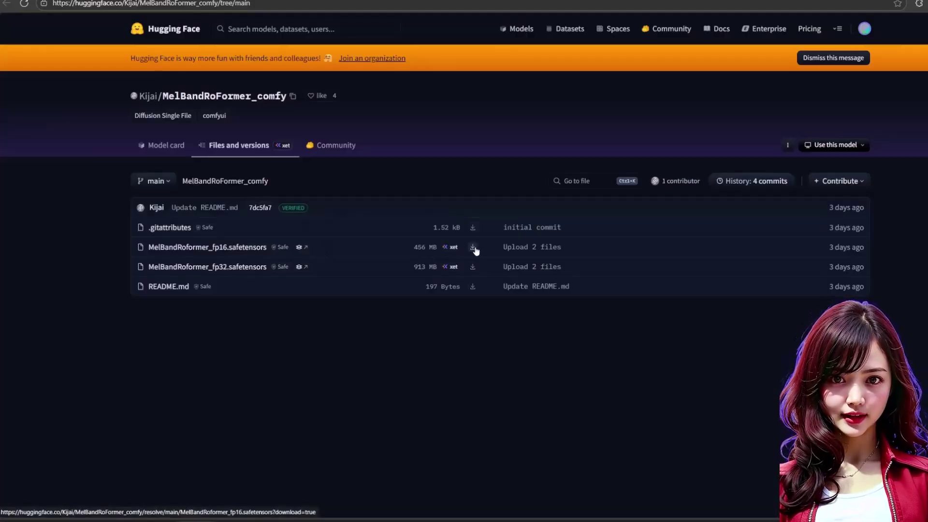
left_click(473, 247)
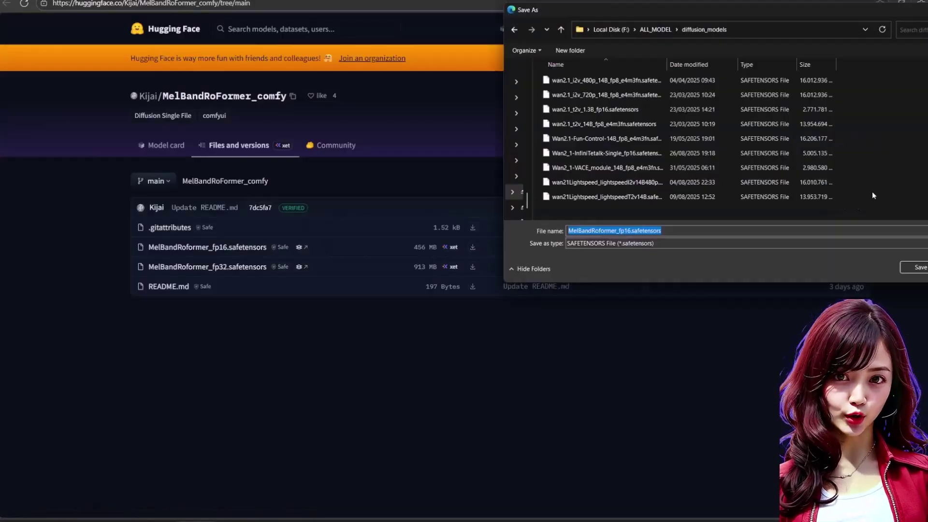
left_click(917, 268)
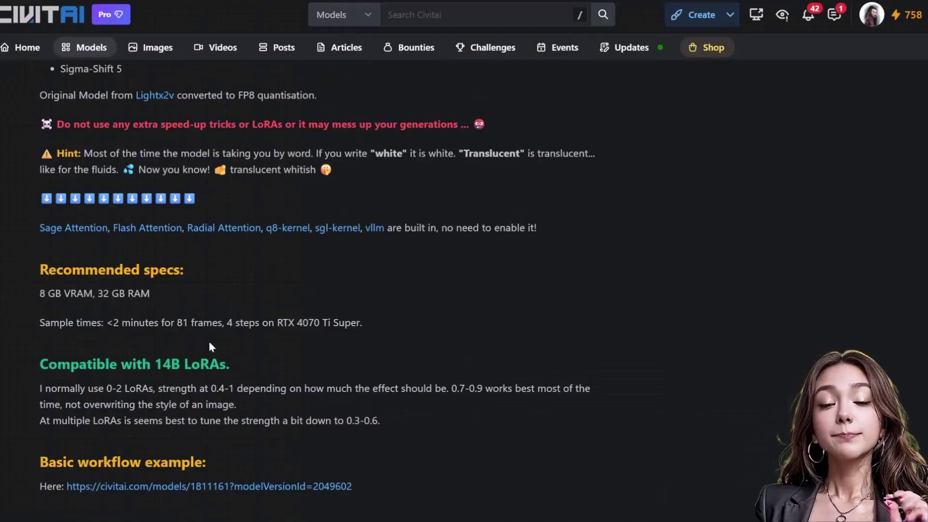
Step: Scroll the Civitai fast Wan 2.1 page and highlight its 8 GB VRAM, 32 GB RAM specs
scroll(208, 343, "up", 4)
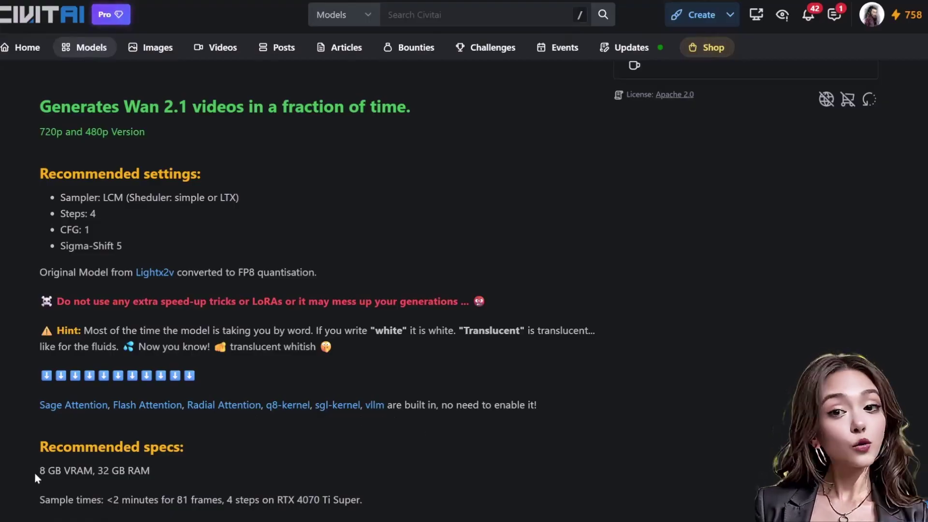
left_click_drag(34, 472, 161, 469)
scroll(370, 467, "up", 10)
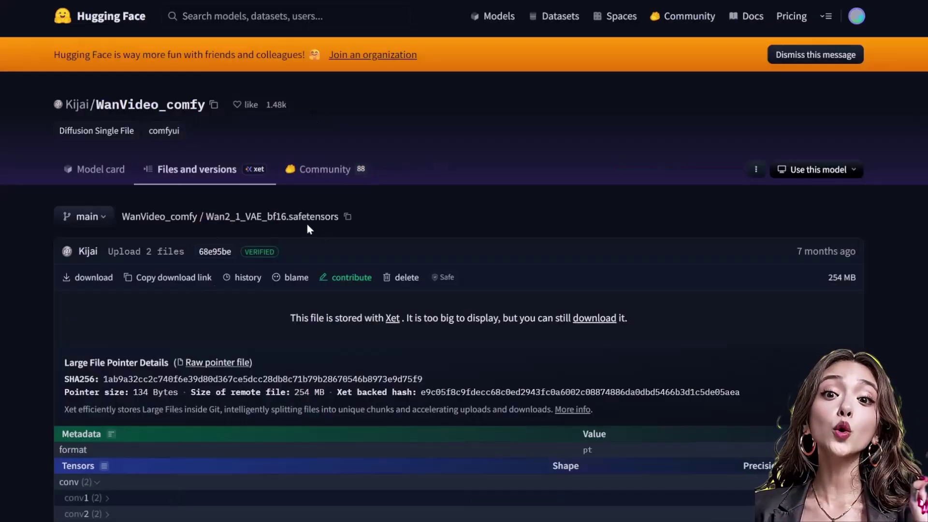
Step: Scroll down the Wan2_1_VAE_bf16.safetensors file details
scroll(296, 222, "down", 3)
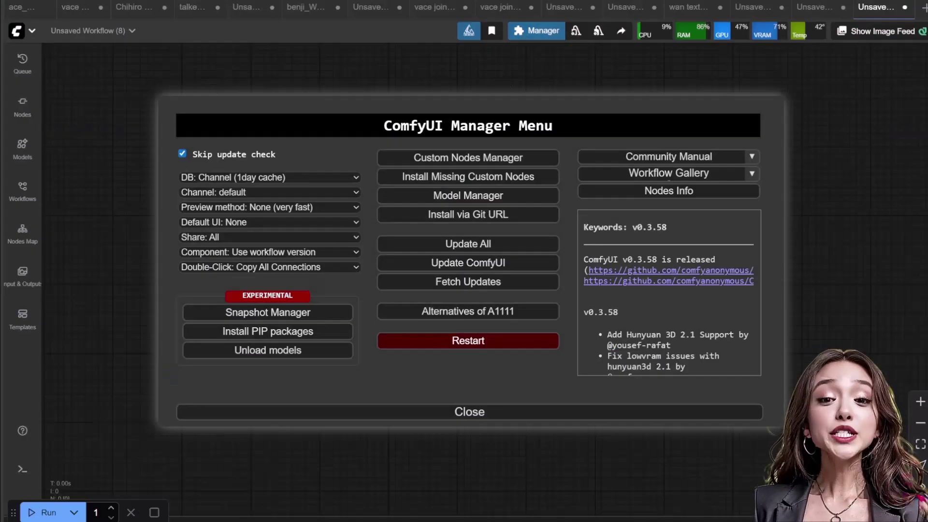
Step: Run Update ComfyUI from the Manager menu and verify success in the console log
left_click(466, 263)
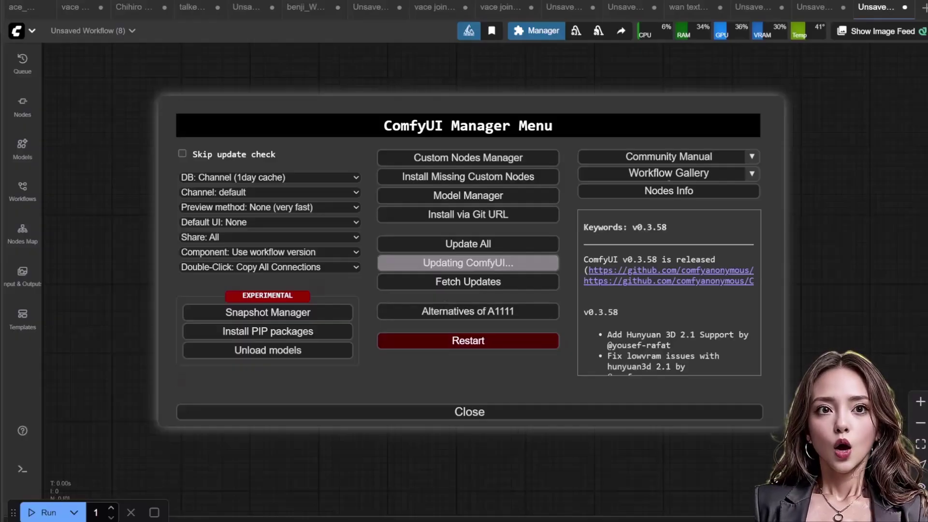
scroll(635, 315, "down", 10)
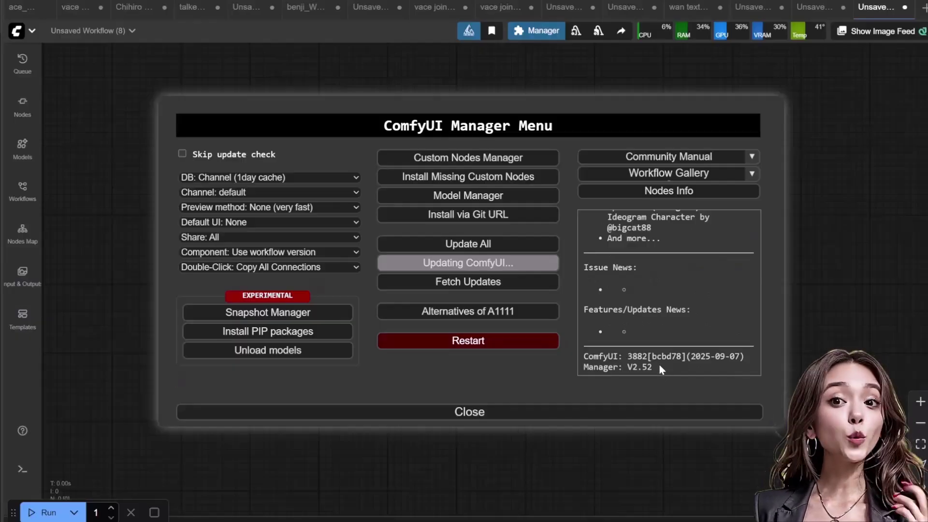
scroll(659, 364, "up", 10)
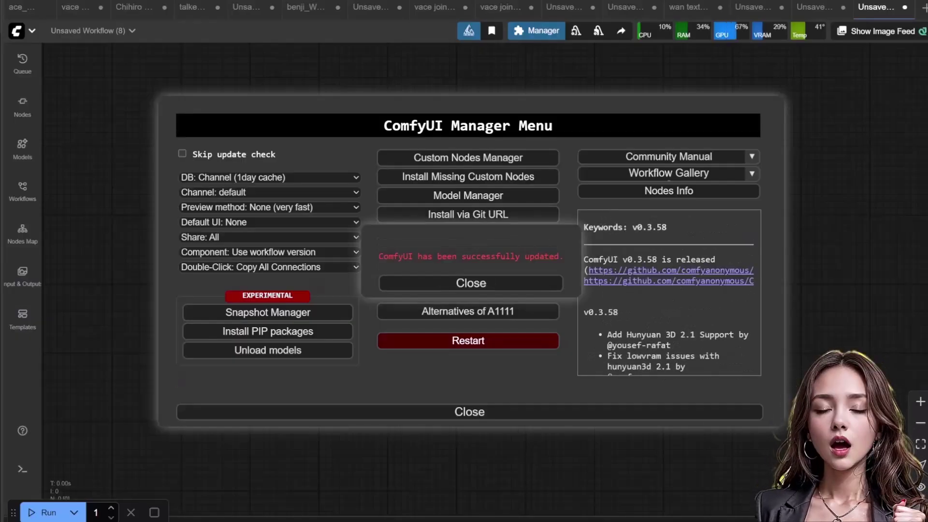
key("alt+Tab")
scroll(453, 283, "down", 11)
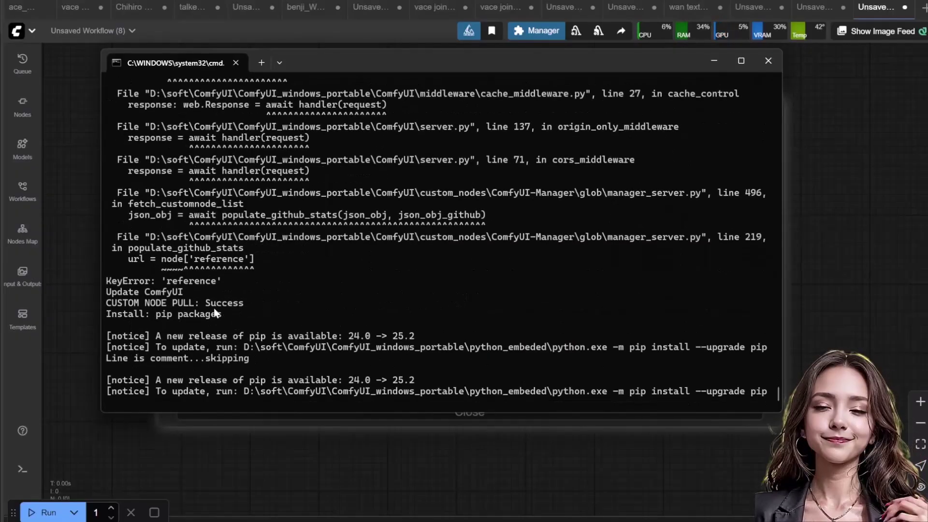
key("alt+Tab")
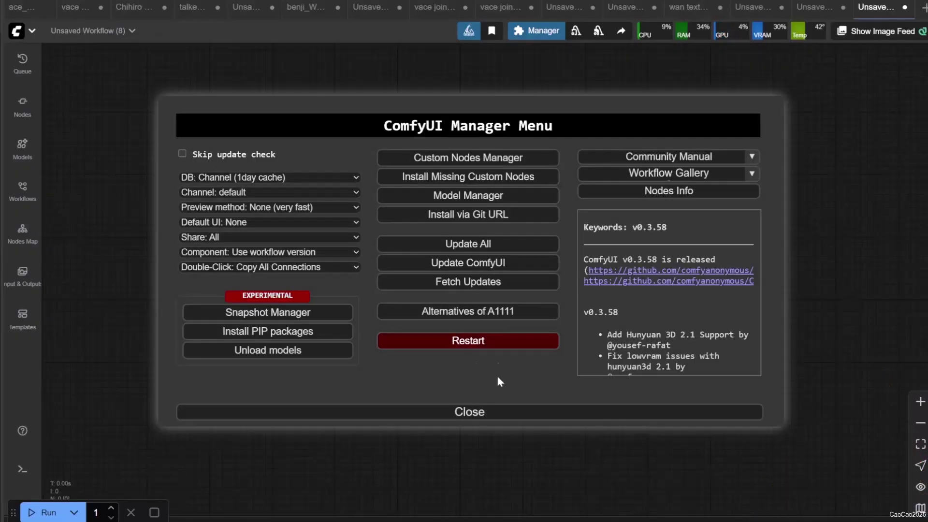
Step: Restart ComfyUI to apply the update, then pan to the block swap and torch compile nodes
left_click(495, 343)
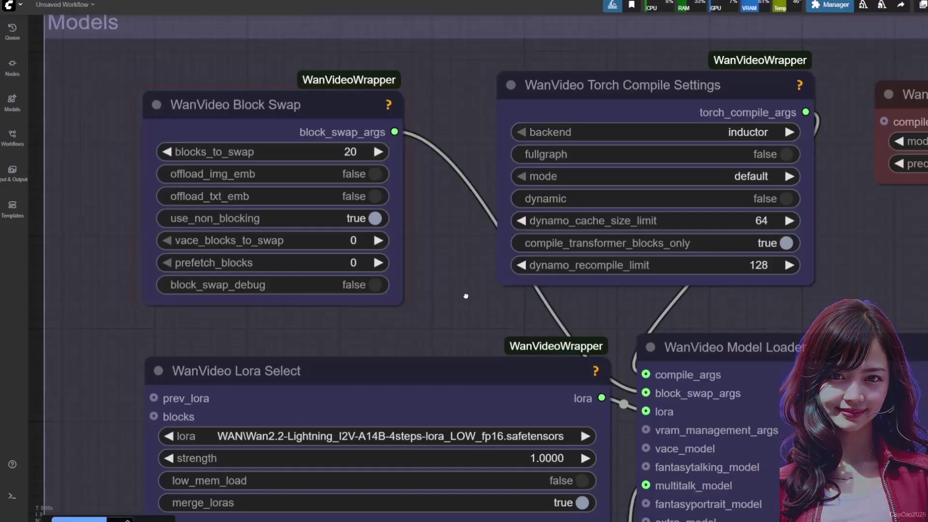
left_click_drag(455, 282, 482, 256)
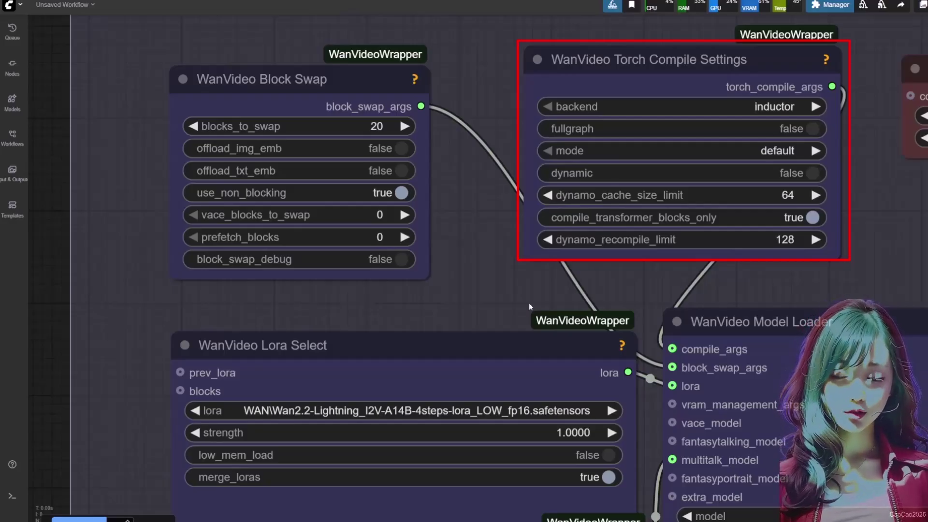
Step: Bypass WanVideo Lora Select and load Wan2_1-InfiniTetalk-Single_fp16 in the InfiniteTalk loader
left_click_drag(521, 314, 616, 222)
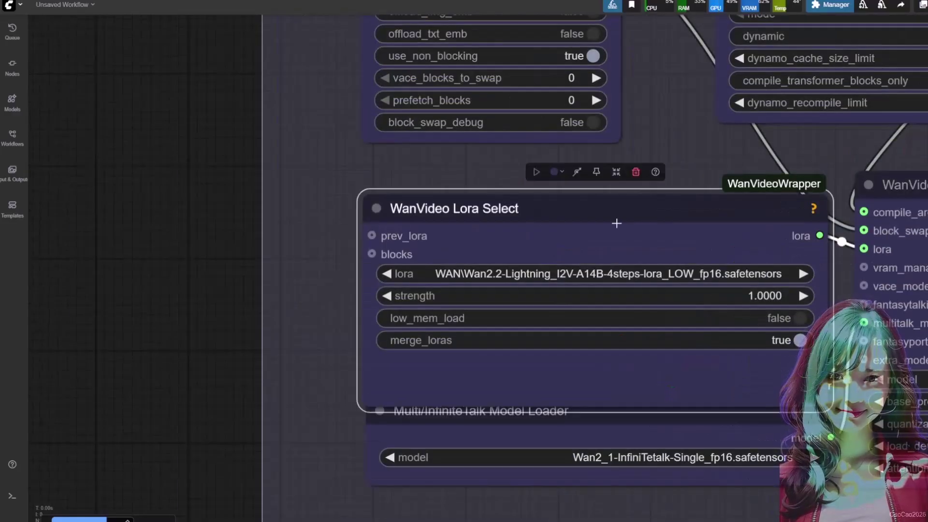
key("ctrl+b")
left_click(464, 425)
left_click(628, 464)
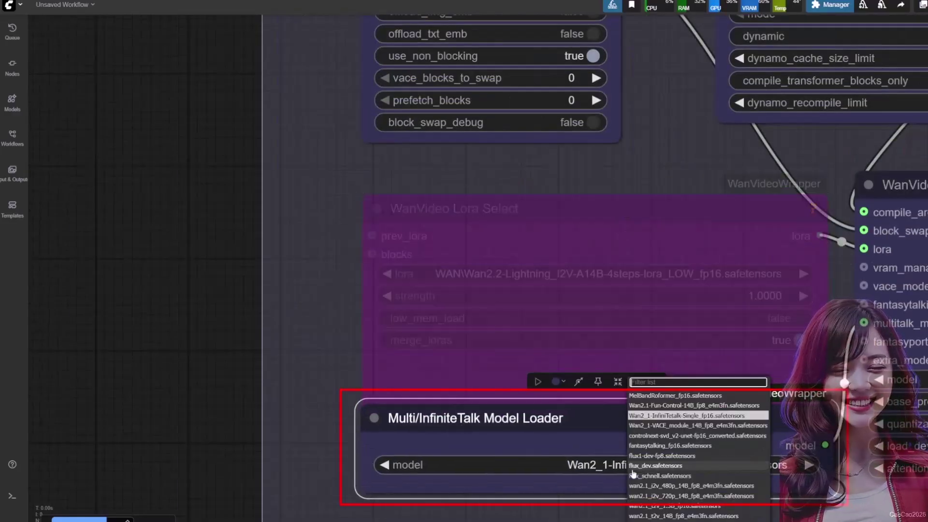
left_click(644, 417)
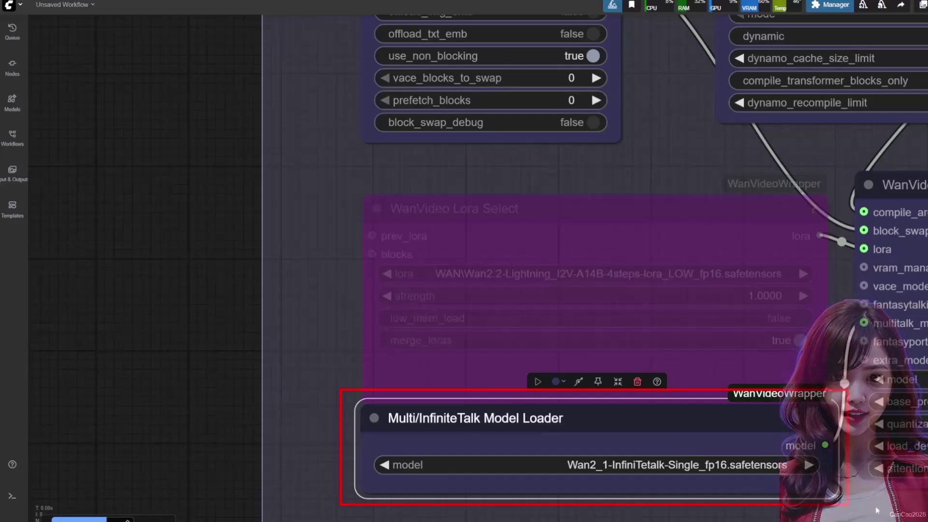
Step: Set WanVideo Model Loader to the wan21Lightspeed I2V 14B 480p model
left_click_drag(877, 510, 347, 476)
left_click(747, 349)
type("light")
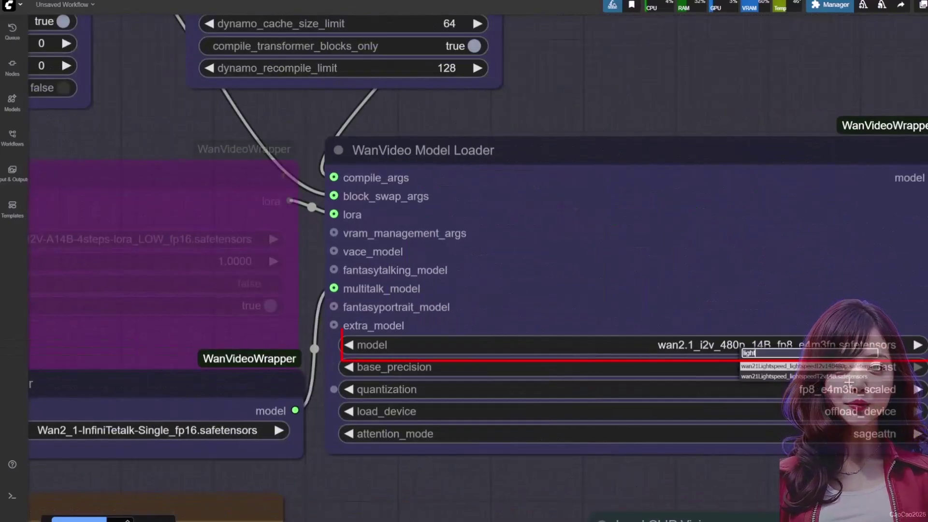
left_click(822, 367)
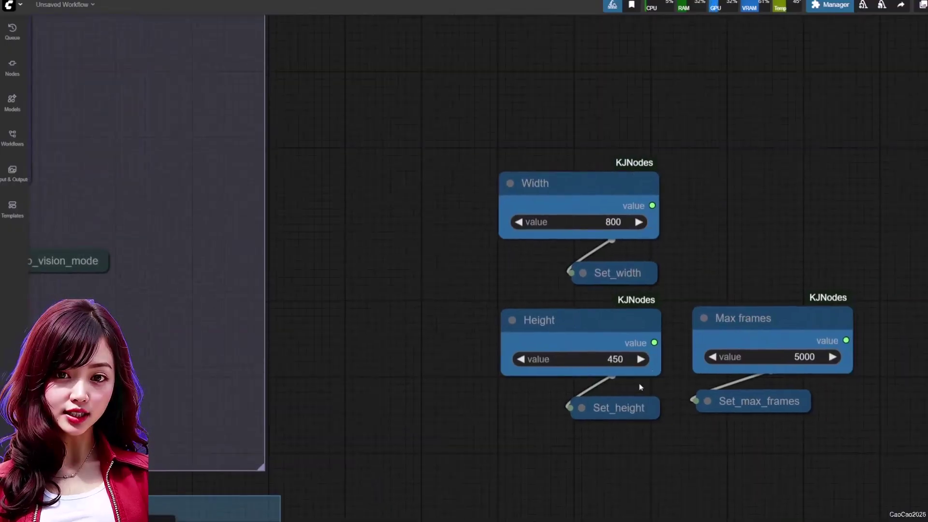
Step: Change the Max frames widget value from 5000 to 10000
left_click(805, 358)
type("10000")
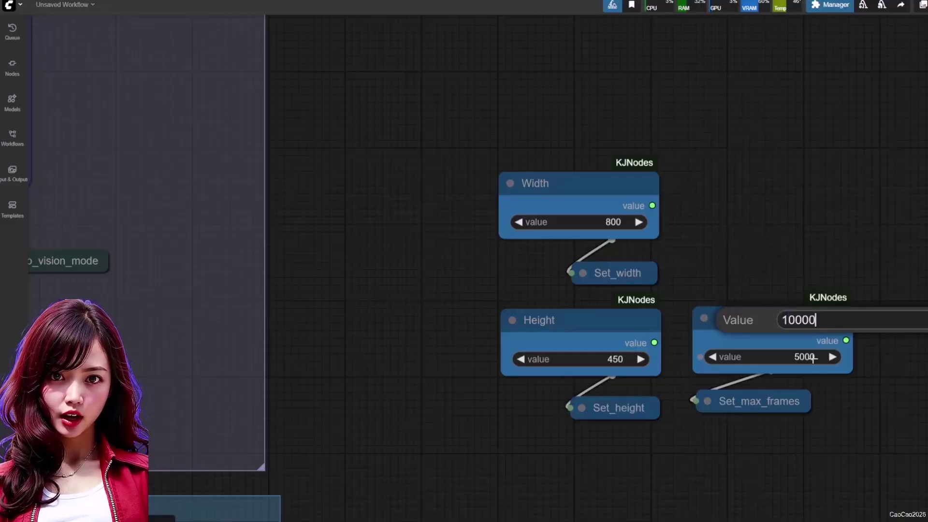
key("Return")
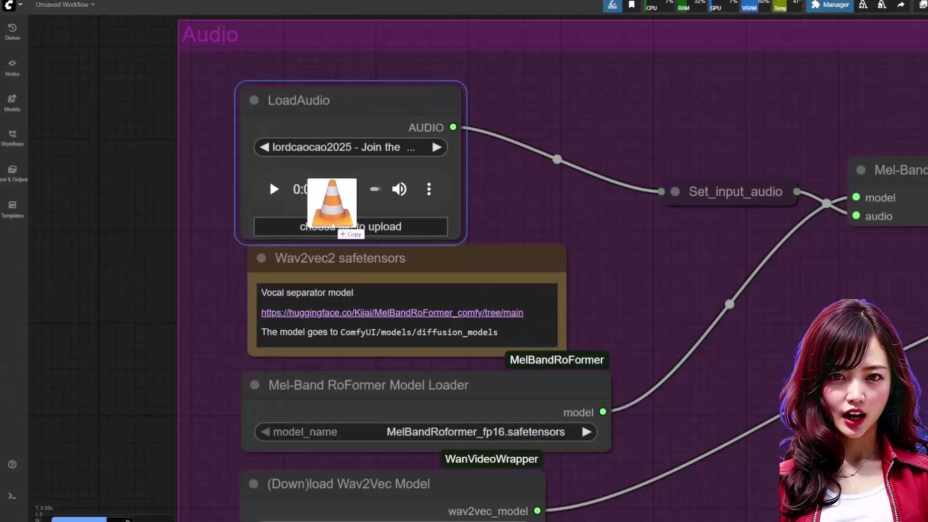
Step: Preview the SUNRIDE RISER song and choose TencentGameMate/chinese-wav2vec2-base as the Wav2Vec model
left_click(275, 190)
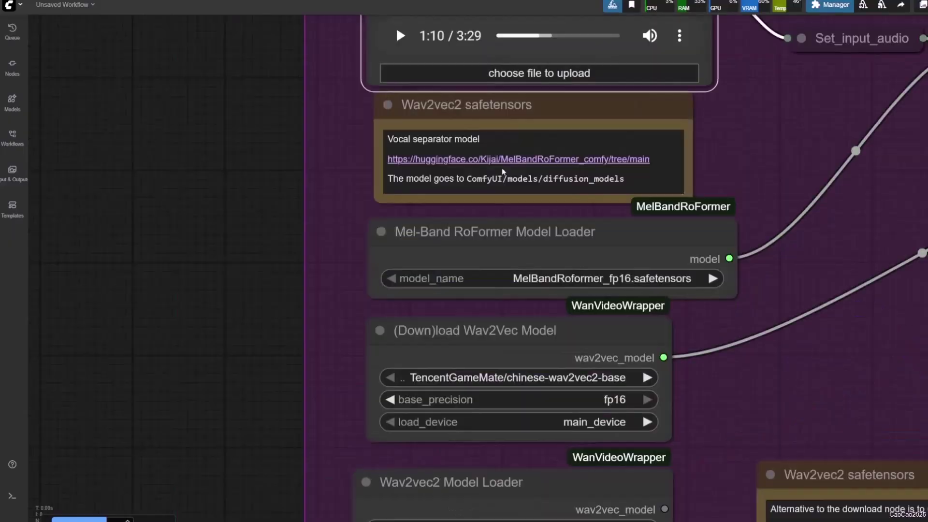
left_click(651, 279)
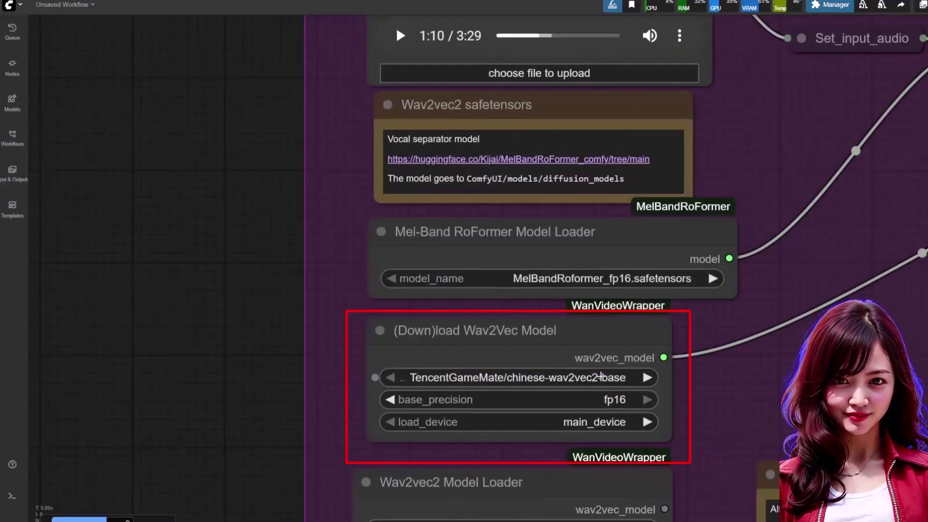
left_click(602, 379)
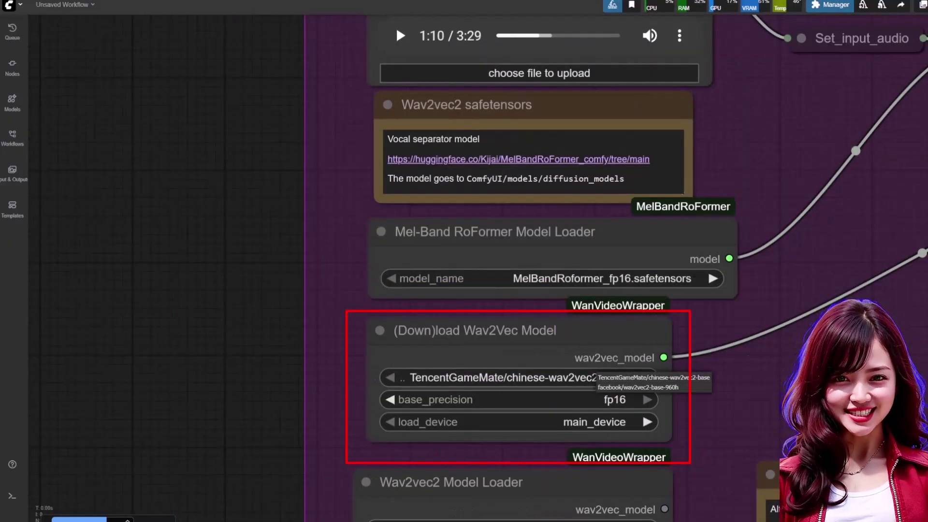
left_click(625, 380)
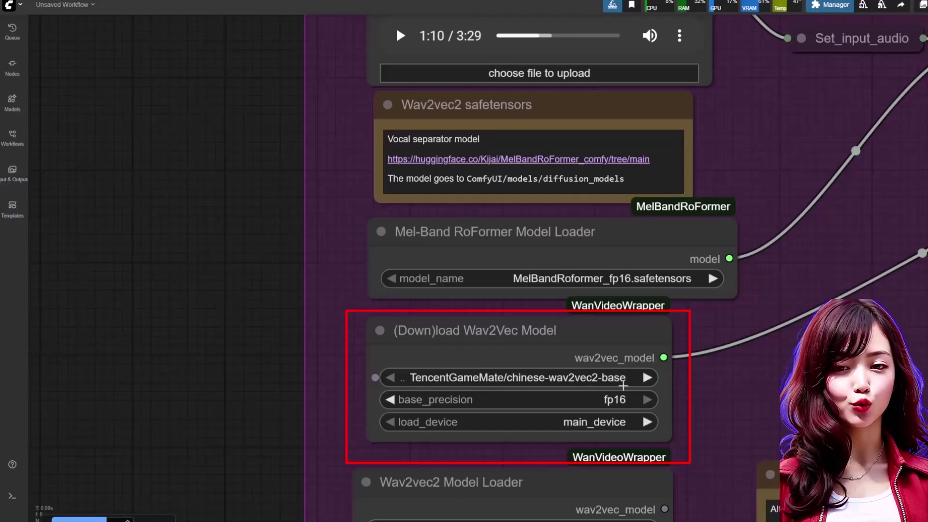
scroll(386, 293, "down", 5)
Step: Open the fps value on Multi/InfiniteTalk Wav2vec2 Embeds, entering 25
left_click_drag(576, 298, 387, 293)
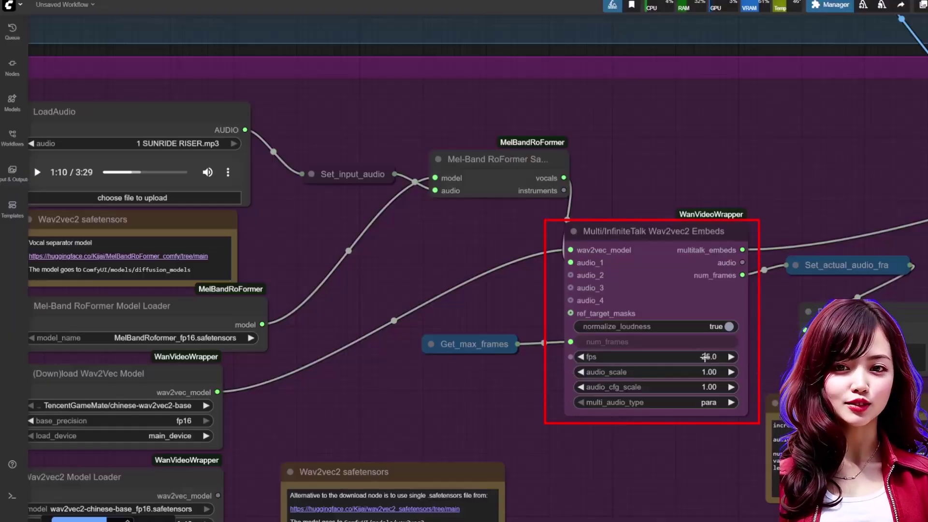
left_click(705, 357)
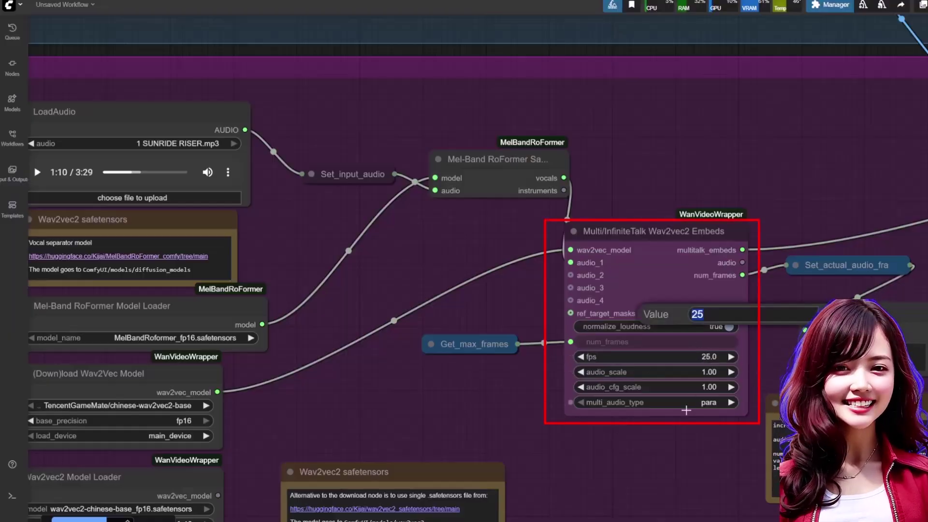